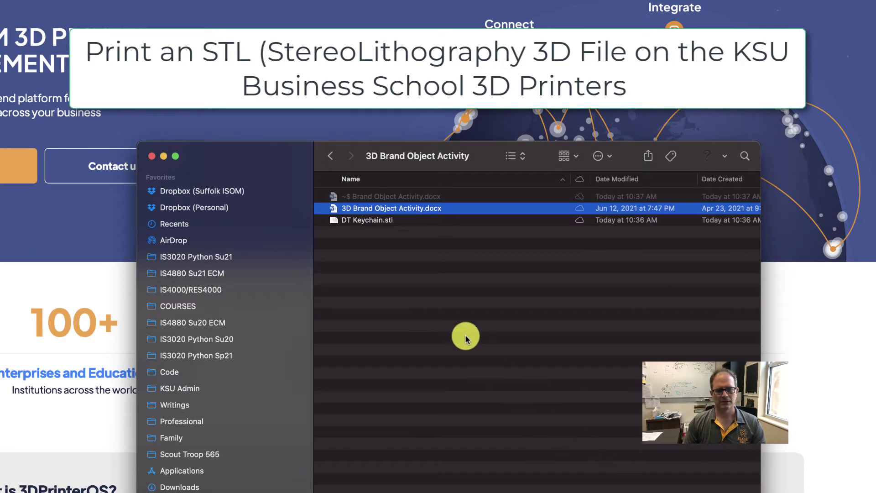
Select DT Keychain.stl inside the 3D Brand Object Activity folder in Finder
{"action": "left_click", "coordinate": [334, 222]}
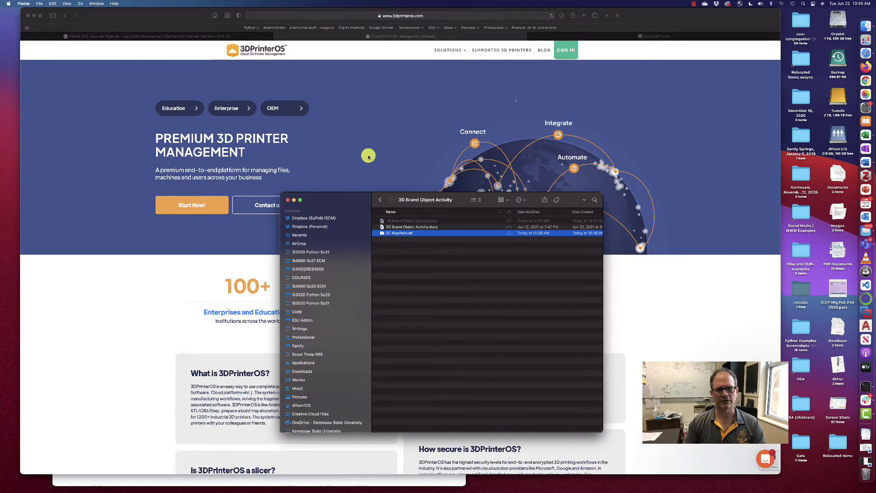
Go from 3dprinteros.com's Education page to the cloud.3dprinteros.com sign-in page in Safari
{"action": "left_click", "coordinate": [369, 157]}
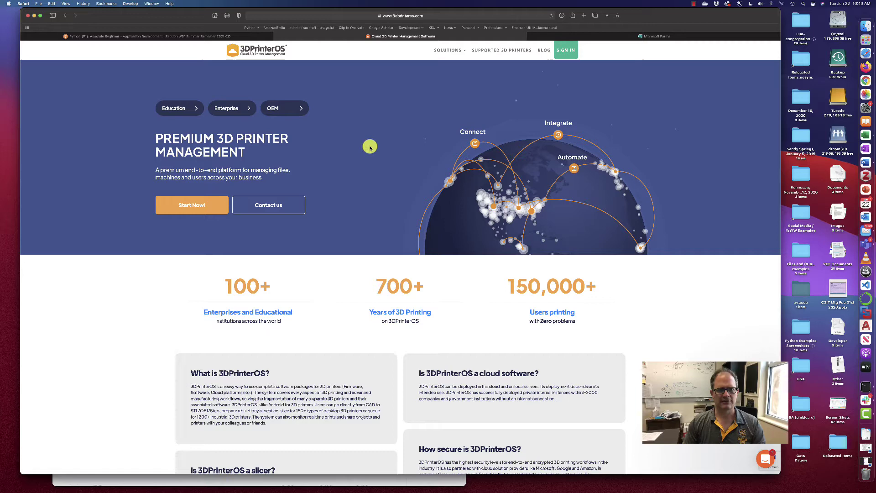
{"action": "left_click", "coordinate": [190, 108]}
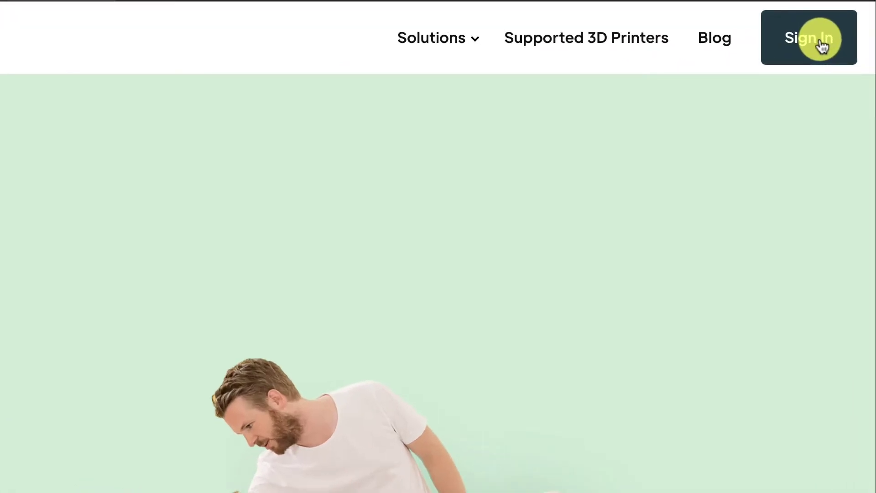
{"action": "left_click", "coordinate": [820, 43]}
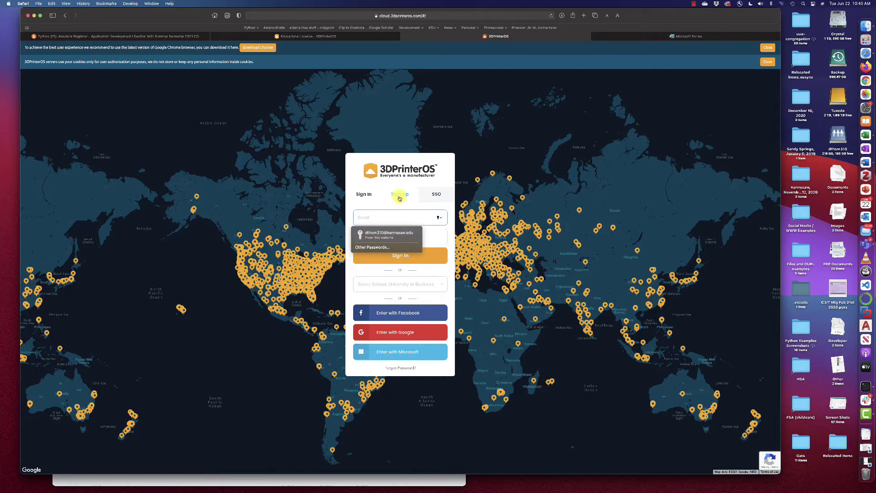
Fill the sign-up form with the user's first name, last name, e-mail address and password
{"action": "left_click", "coordinate": [399, 195]}
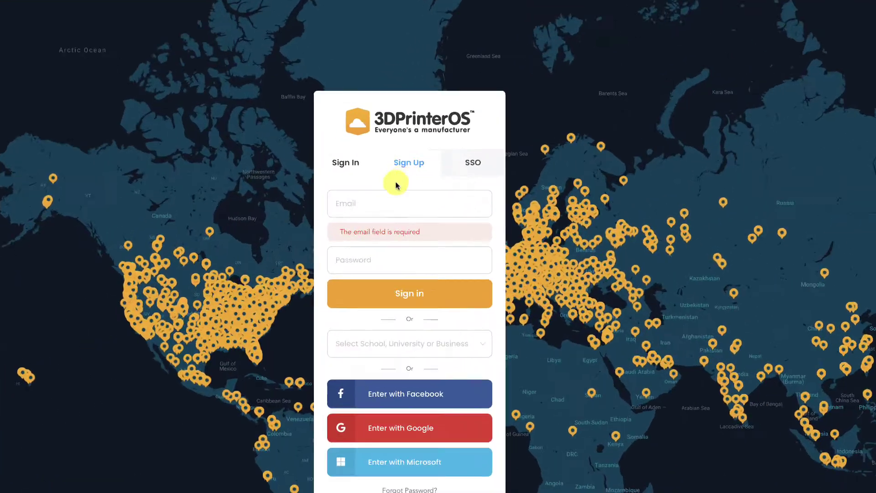
{"action": "left_click", "coordinate": [414, 163]}
{"action": "left_click", "coordinate": [372, 152]}
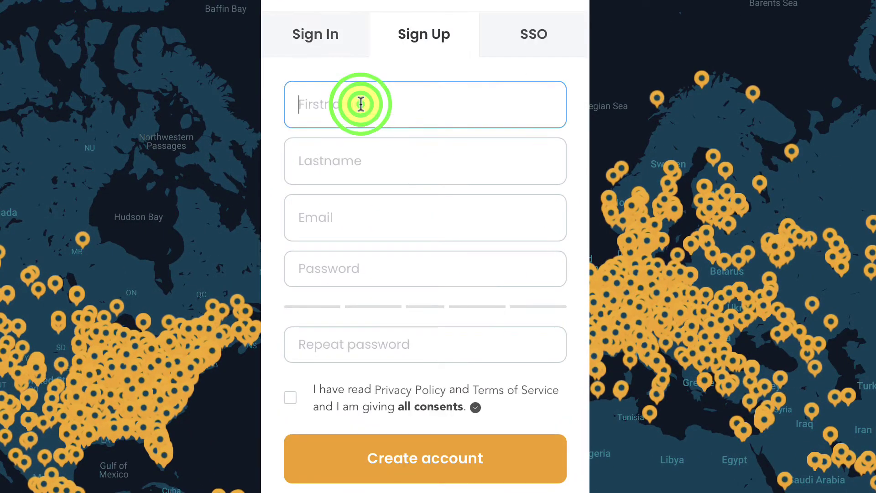
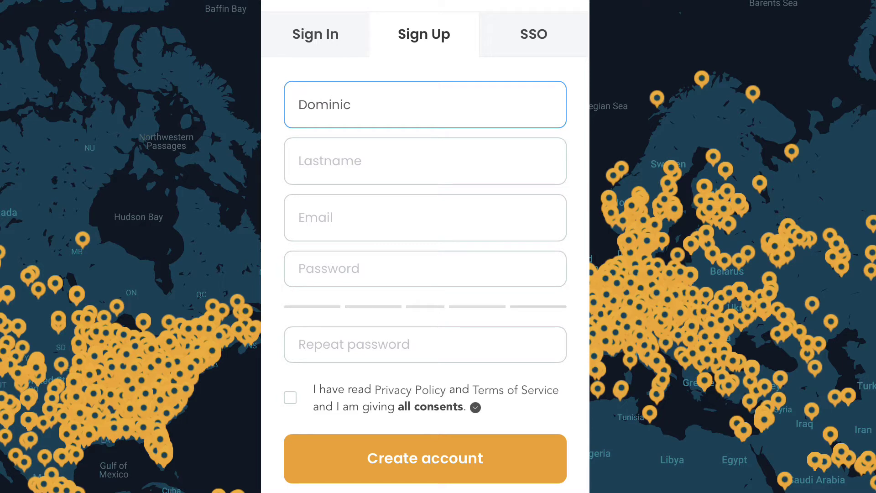
{"action": "left_click", "coordinate": [328, 161]}
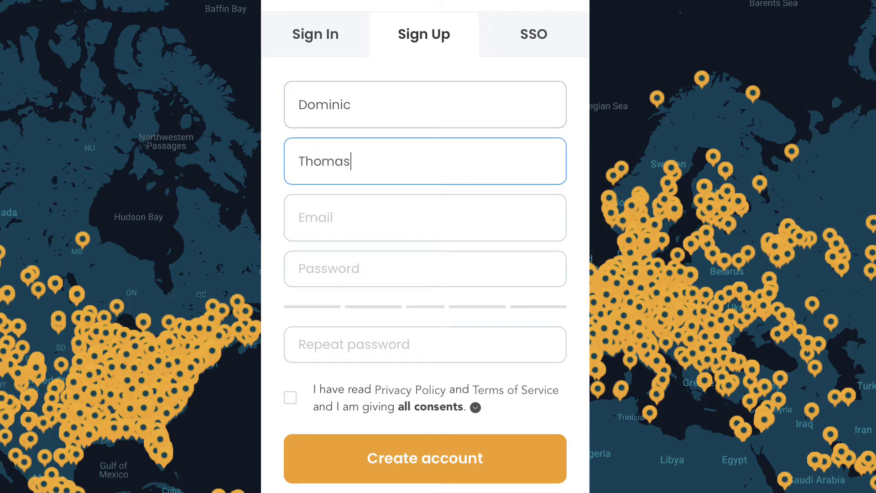
{"action": "left_click", "coordinate": [319, 217]}
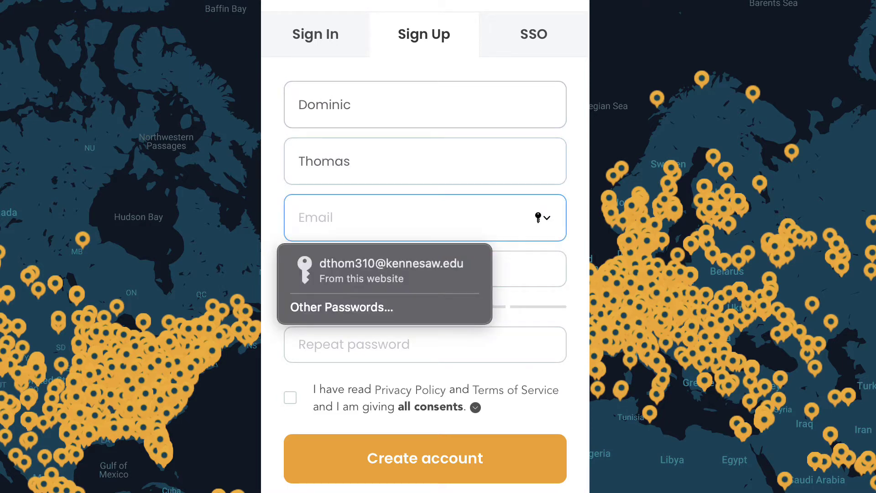
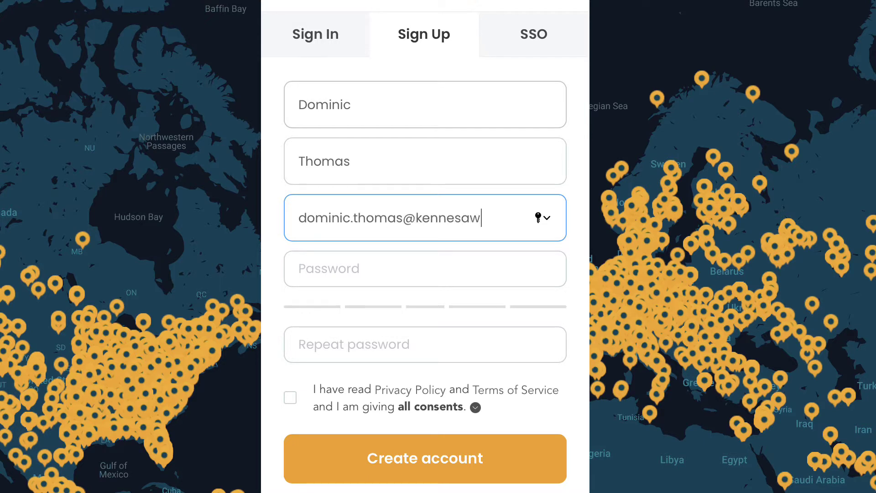
{"action": "key", "text": "Tab"}
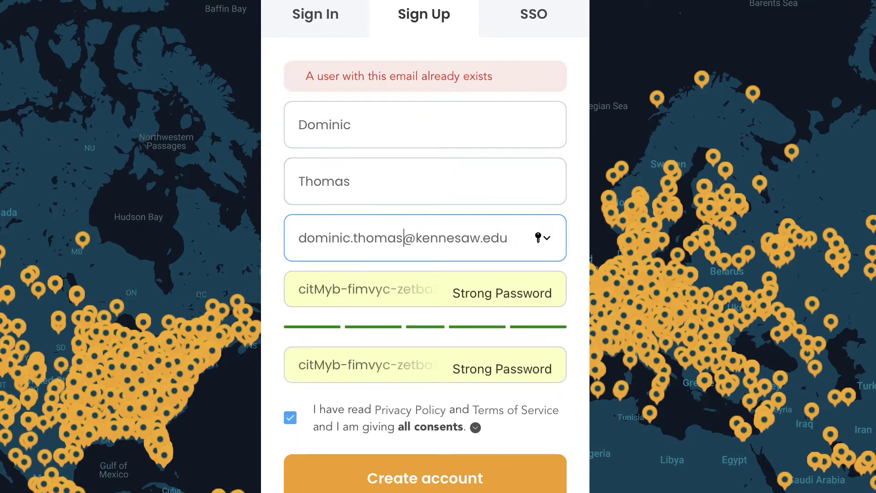
Create the account and verify it through the activation link in the welcome e-mail
{"action": "left_click", "coordinate": [410, 485]}
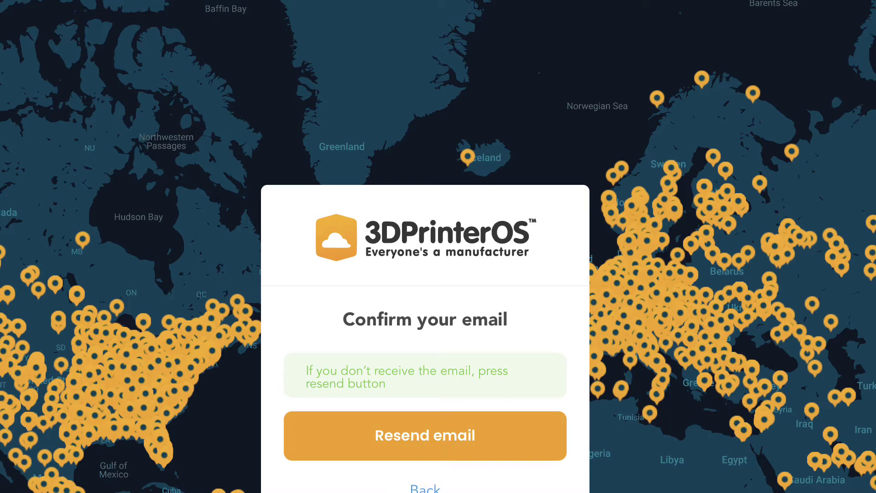
{"action": "left_click", "coordinate": [68, 80]}
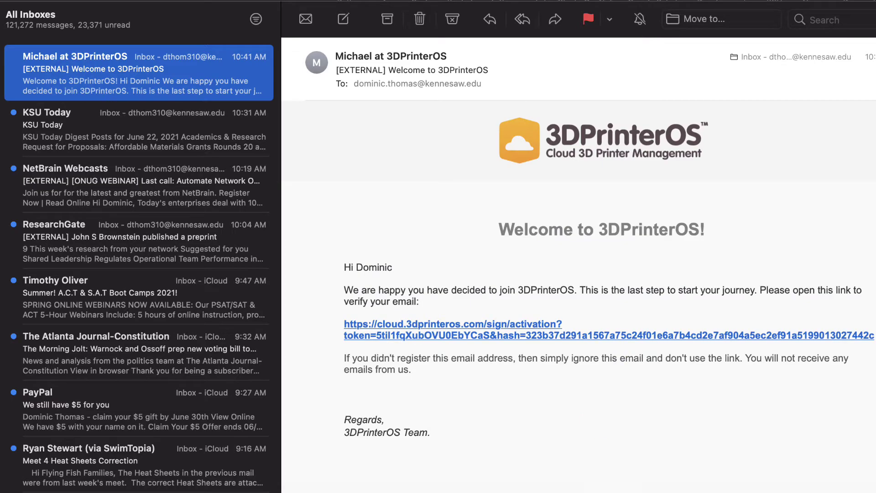
{"action": "left_click", "coordinate": [463, 324]}
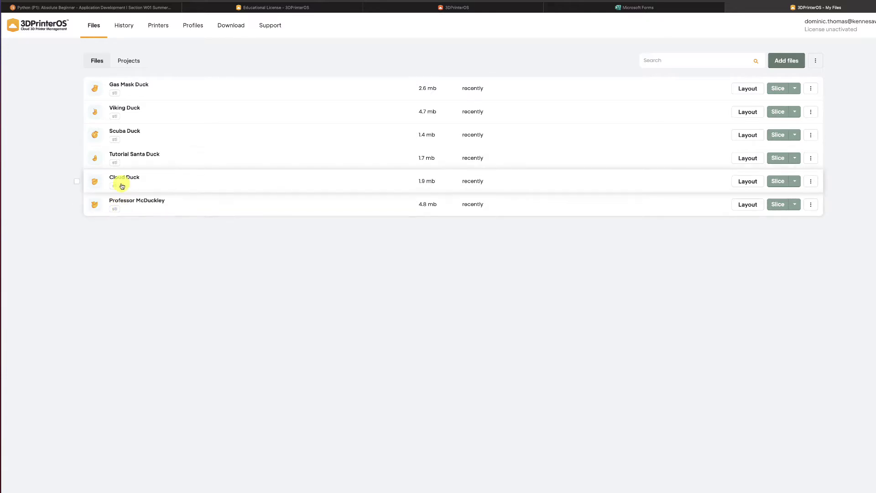
Upload DT Keychain.stl from KSU Admin > 3D Brand Object Activity to My Files
{"action": "mouse_move", "coordinate": [118, 149]}
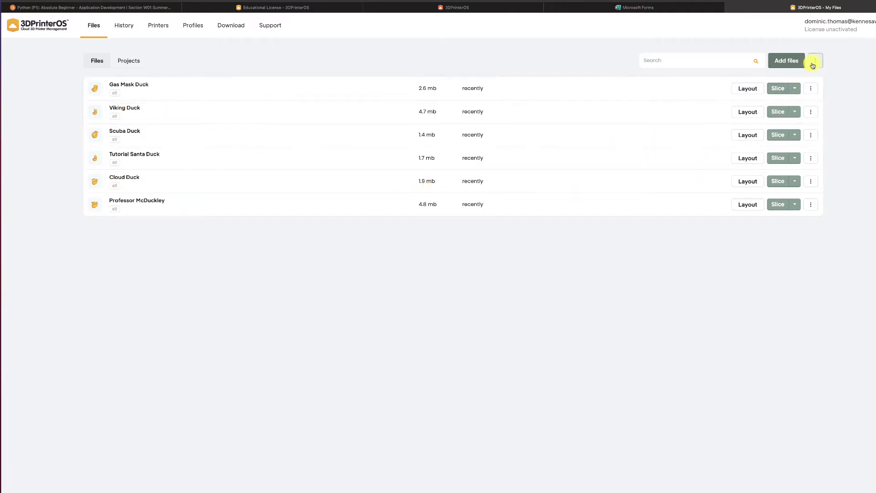
{"action": "left_click", "coordinate": [788, 61]}
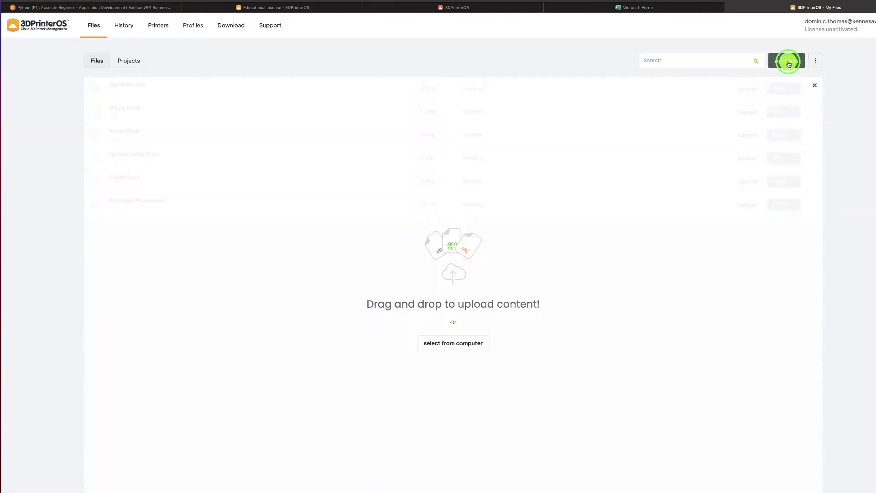
{"action": "left_click", "coordinate": [456, 343]}
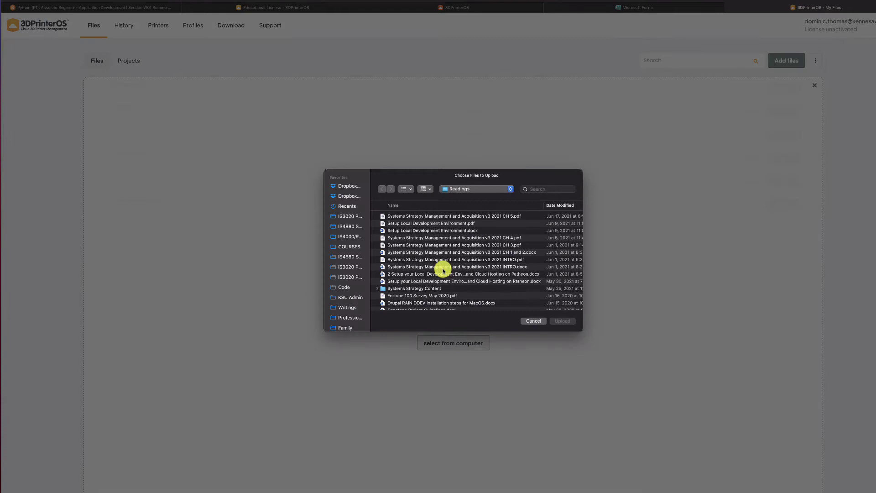
{"action": "left_click", "coordinate": [348, 297]}
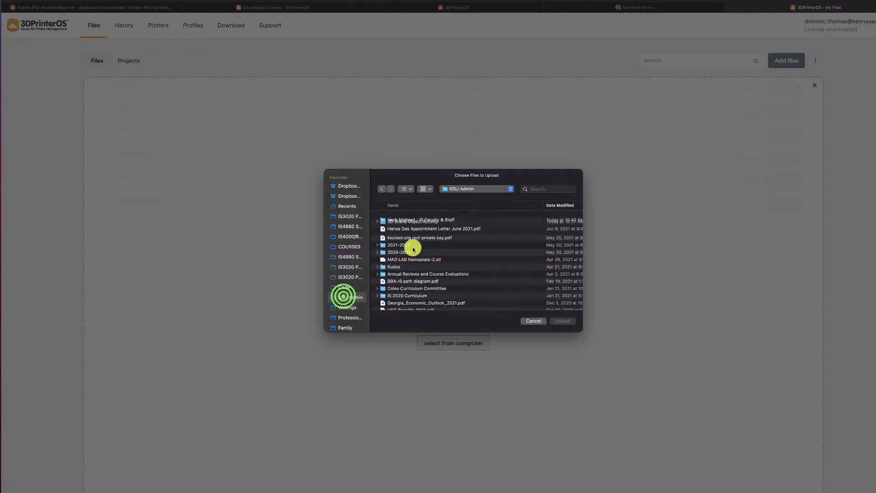
{"action": "double_click", "coordinate": [404, 223]}
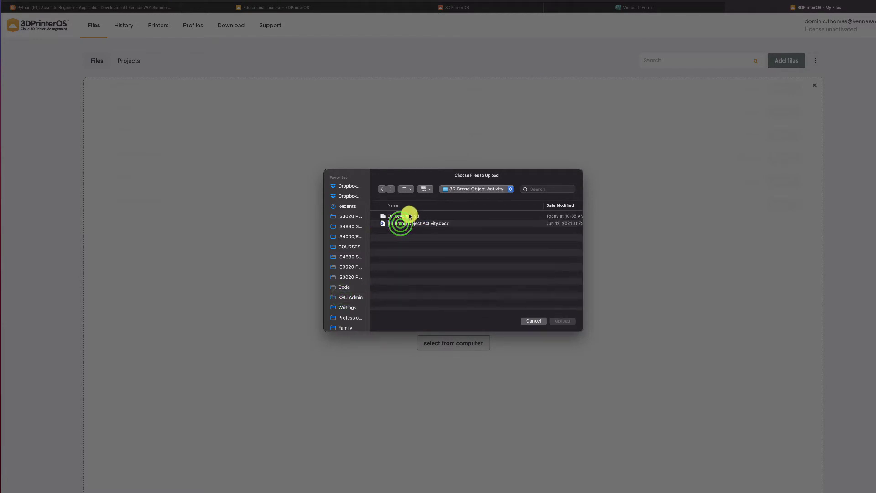
{"action": "double_click", "coordinate": [408, 213]}
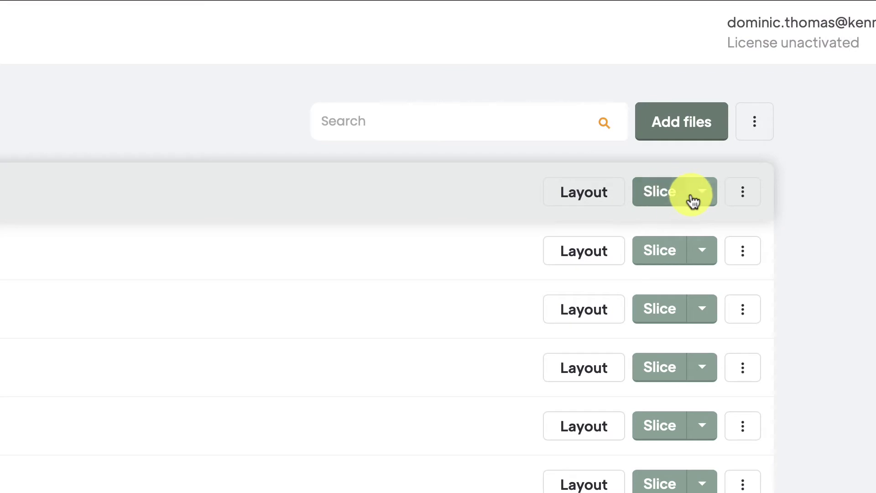
Check the keychain's slicer choices and the file-list options menu, then close both
{"action": "left_click", "coordinate": [699, 197]}
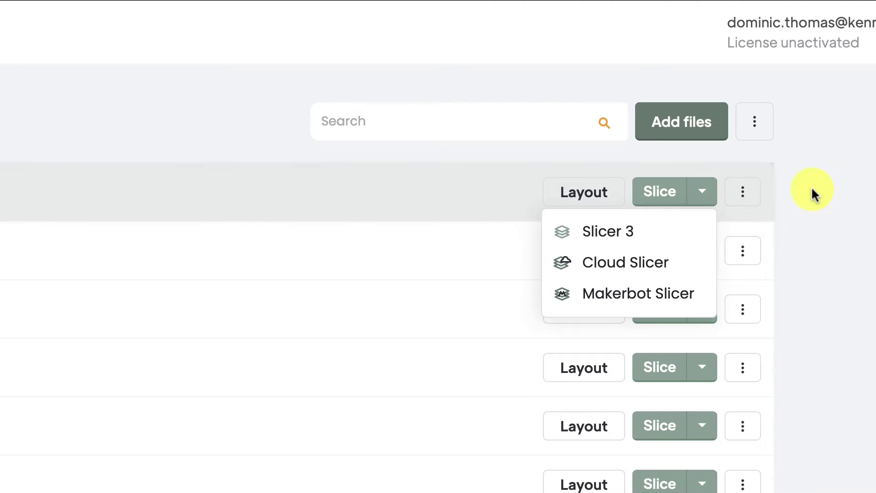
{"action": "left_click", "coordinate": [826, 188]}
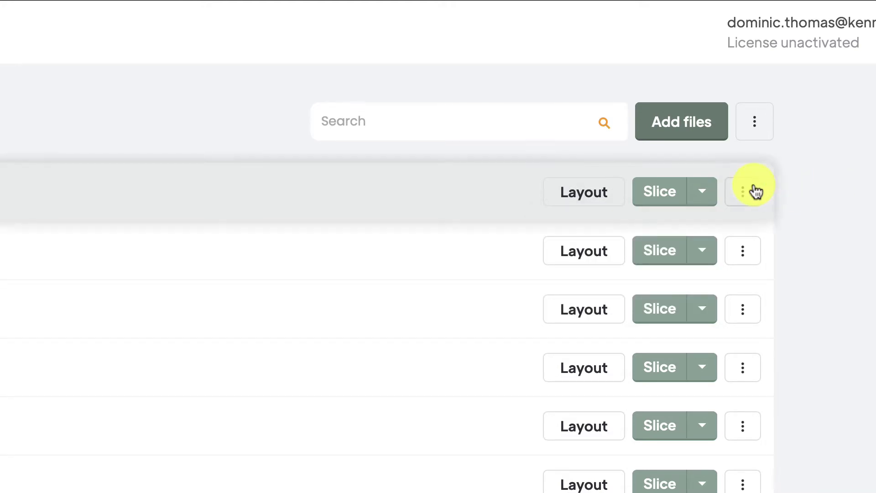
{"action": "left_click", "coordinate": [759, 125]}
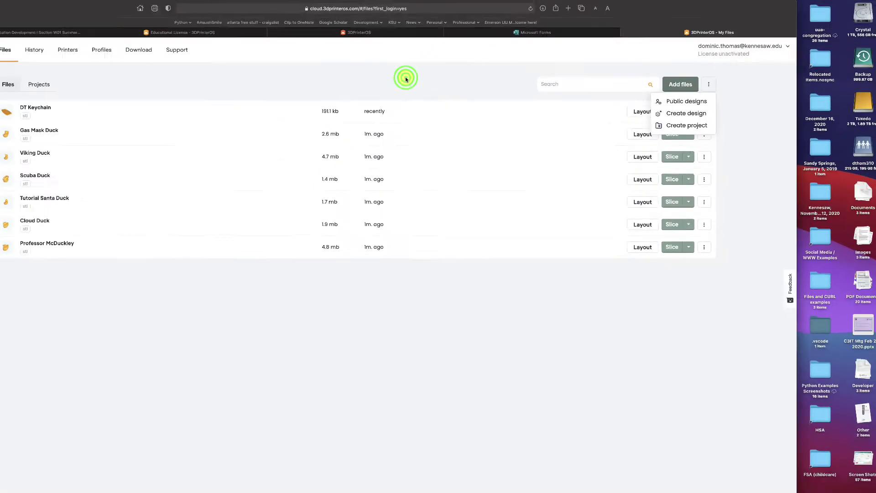
{"action": "left_click", "coordinate": [406, 79]}
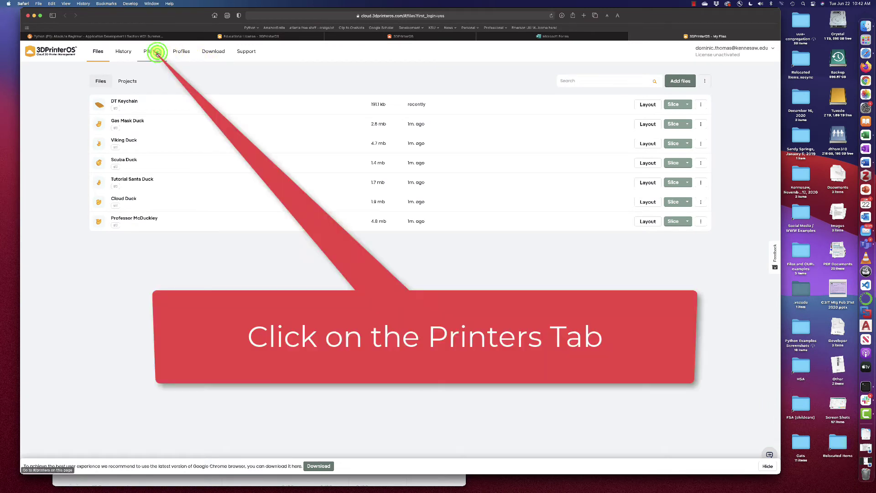
Open the Add workgroup Printers dialog from the Printers page's more-options menu
{"action": "left_click", "coordinate": [154, 52]}
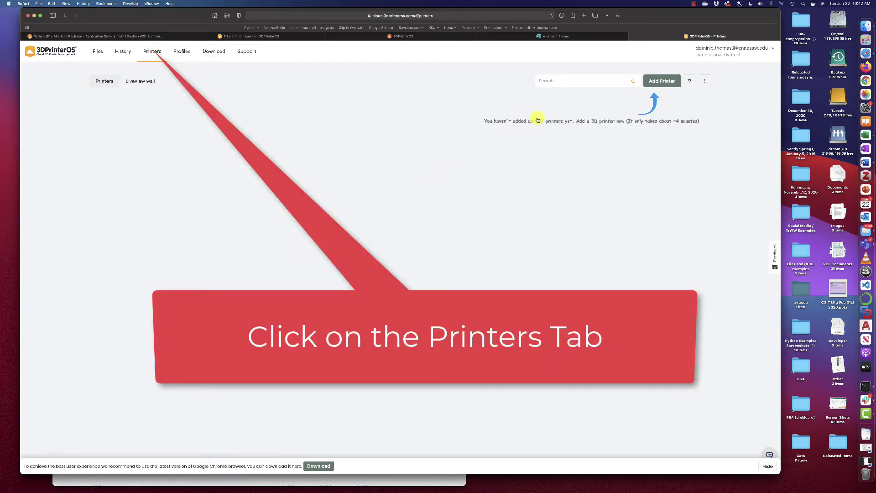
{"action": "left_click", "coordinate": [705, 82]}
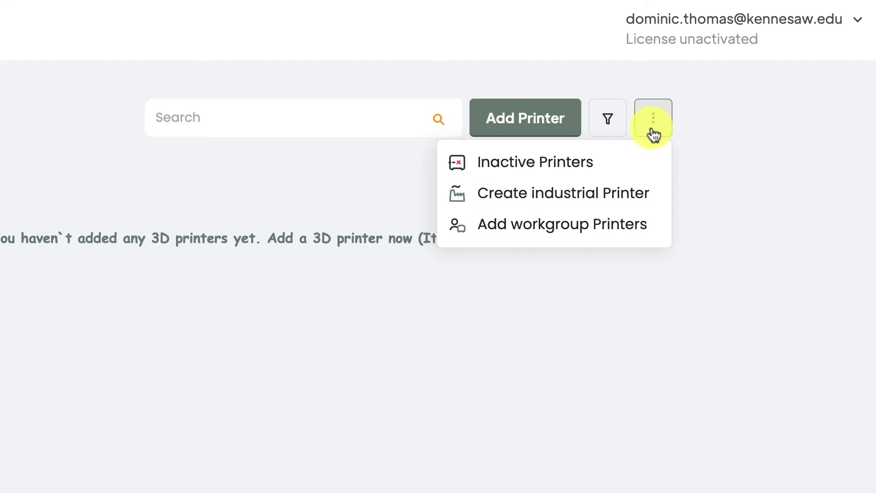
{"action": "left_click", "coordinate": [539, 228]}
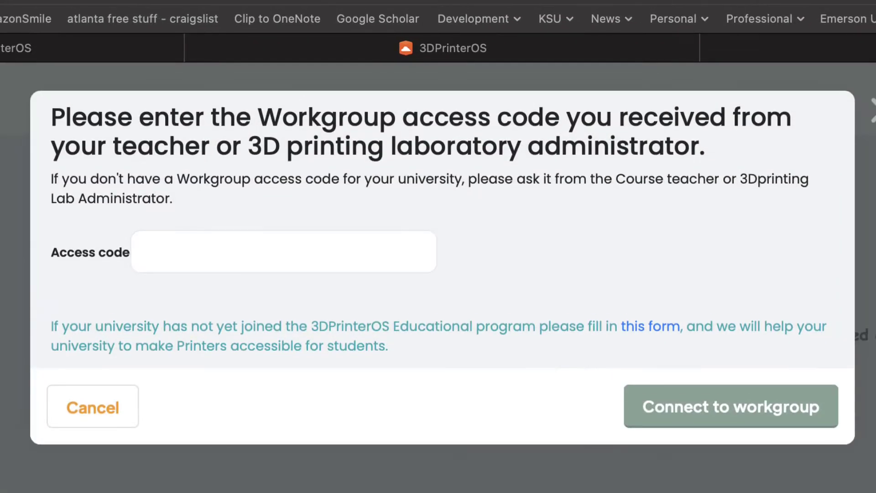
Enter the workgroup access code and connect to the workgroup
{"action": "left_click", "coordinate": [269, 253]}
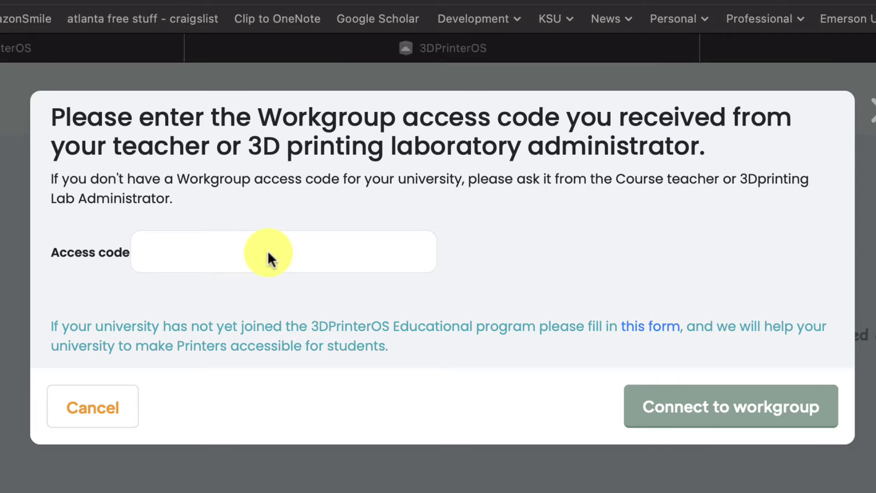
{"action": "left_click", "coordinate": [211, 252]}
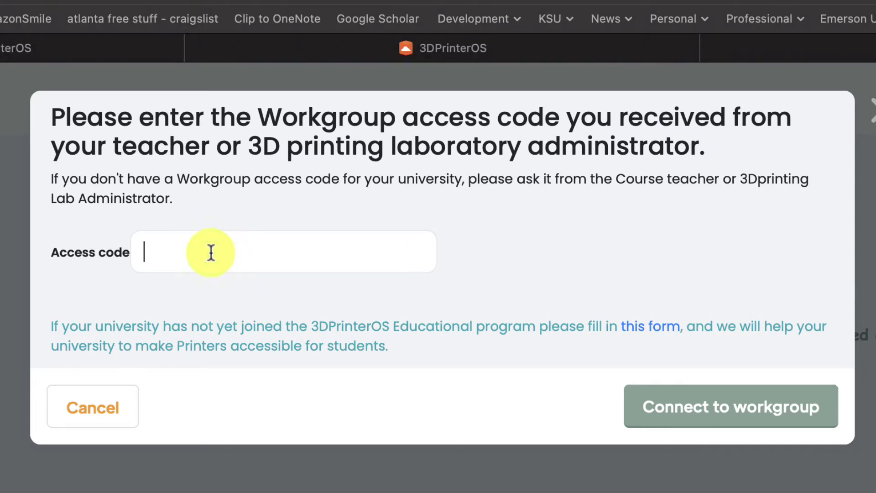
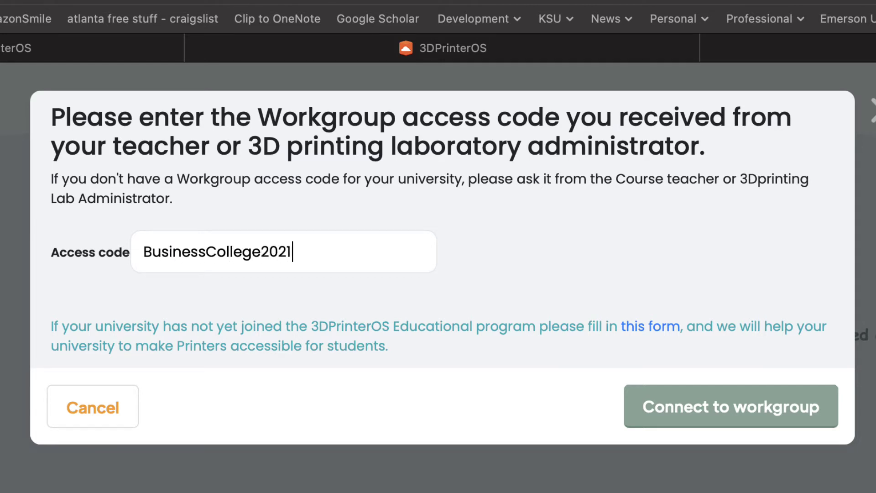
{"action": "left_click", "coordinate": [707, 410]}
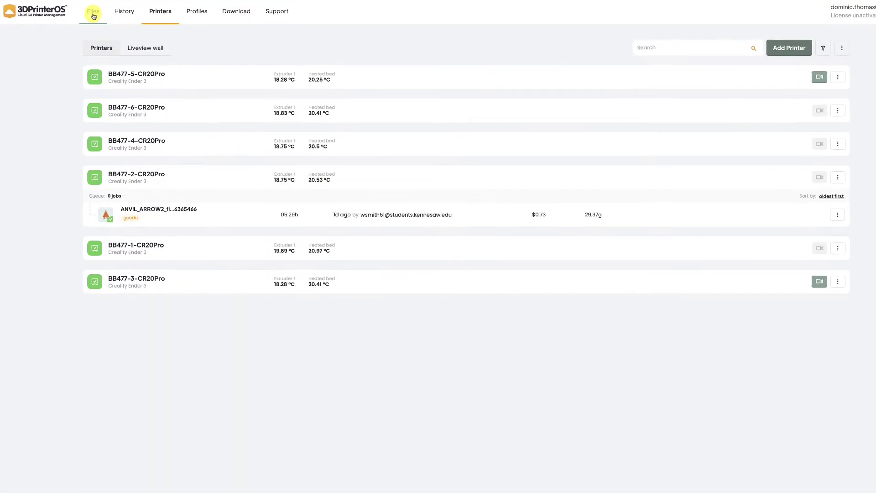
Return to the Files list and open DT Keychain's slicer settings
{"action": "left_click", "coordinate": [93, 14]}
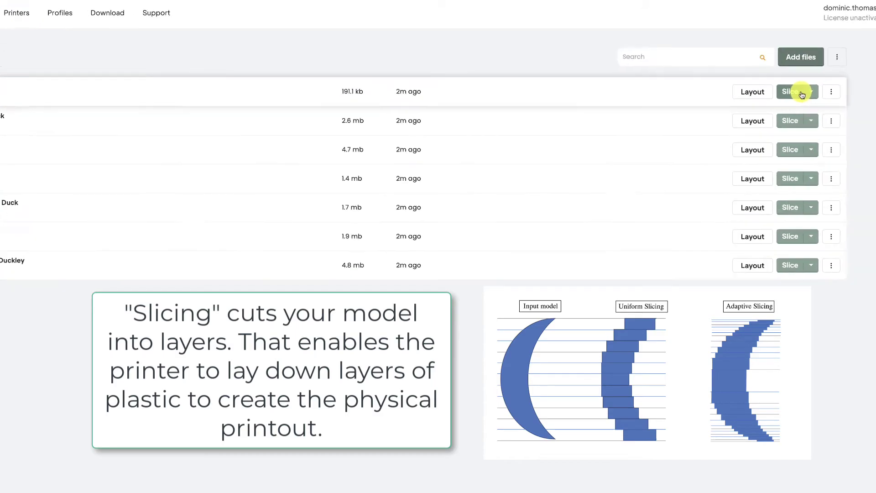
{"action": "left_click", "coordinate": [801, 94]}
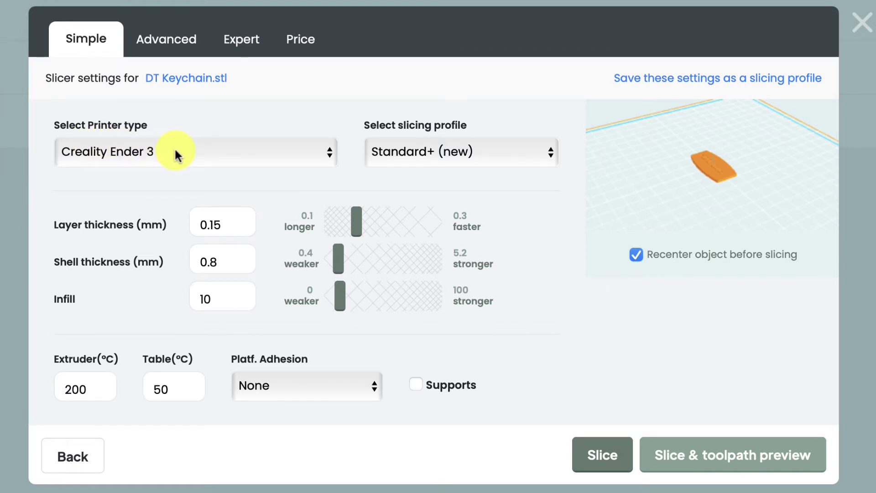
Keep the Standard+ (new) profile and change the extruder temperature from 200 to 210 °C
{"action": "left_click", "coordinate": [420, 152]}
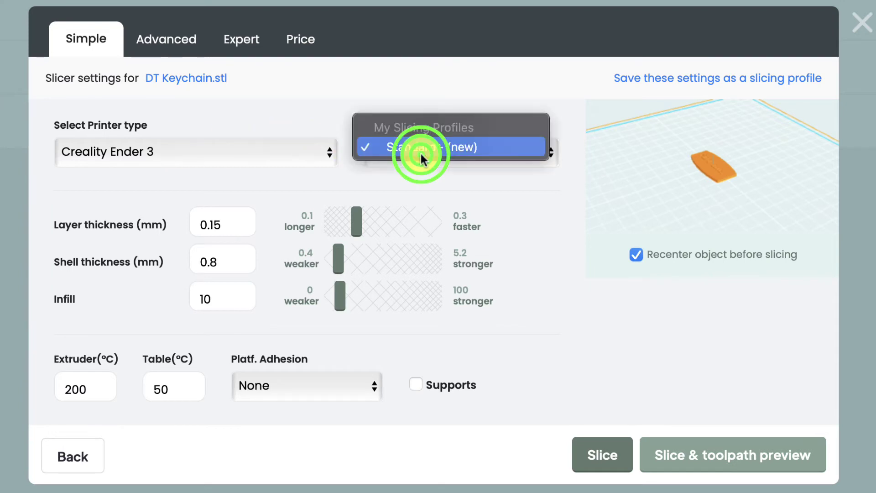
{"action": "left_click", "coordinate": [483, 78]}
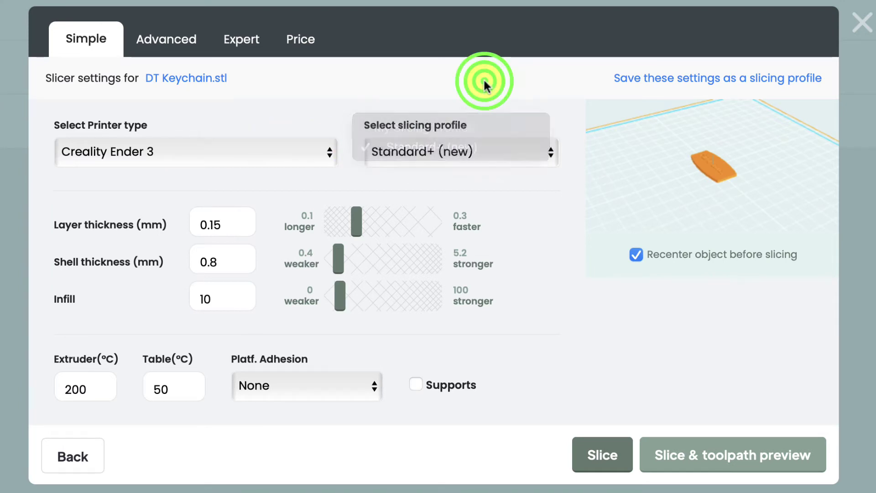
{"action": "left_click", "coordinate": [161, 386]}
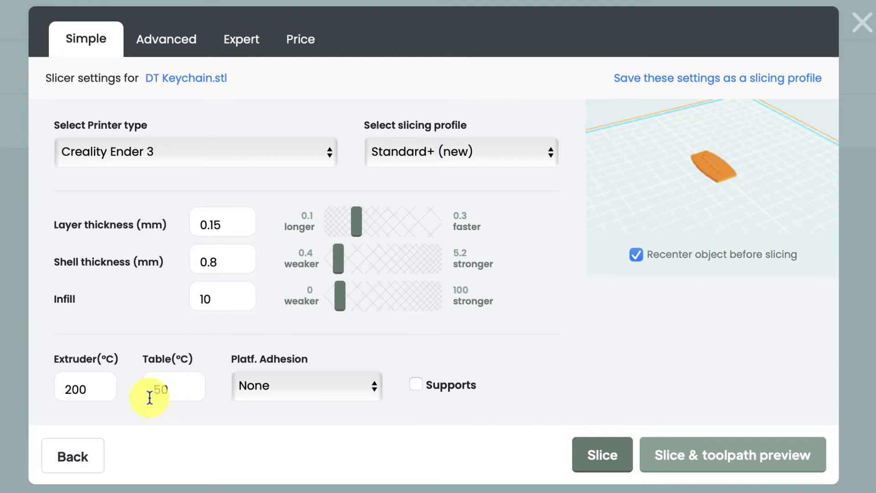
{"action": "left_click", "coordinate": [150, 397]}
{"action": "right_click", "coordinate": [86, 391]}
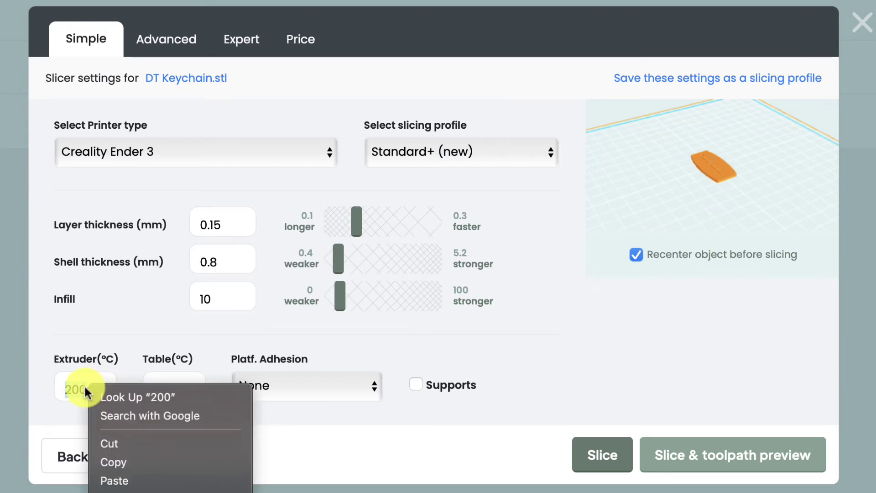
{"action": "key", "text": "Escape"}
{"action": "left_click", "coordinate": [79, 388]}
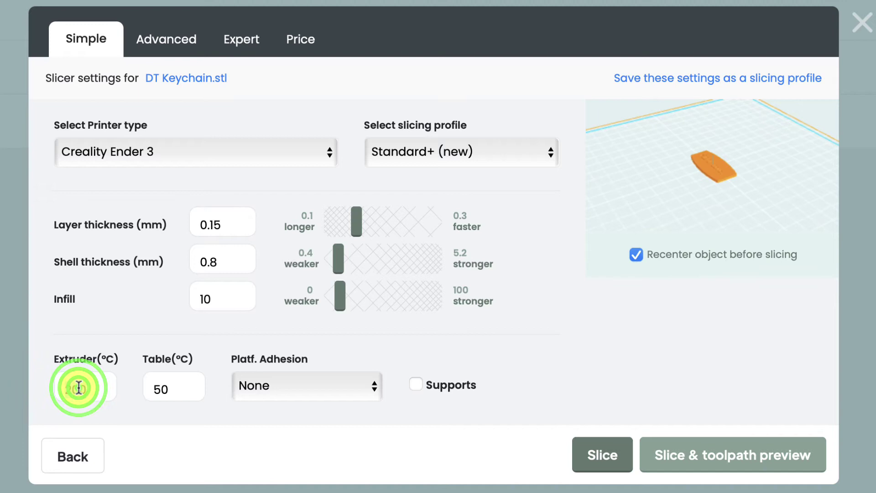
{"action": "type", "text": "210"}
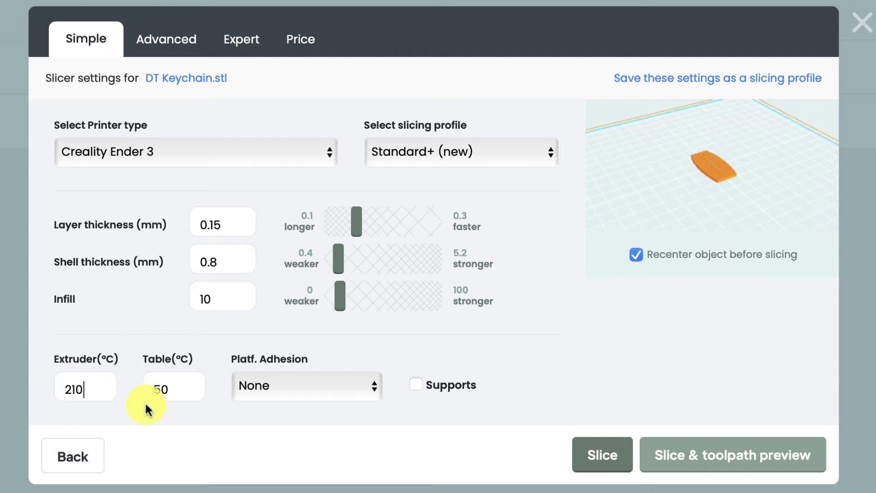
Set the table temperature to 60 °C, leaving supports off after briefly ticking them
{"action": "key", "text": "Tab"}
{"action": "type", "text": "60"}
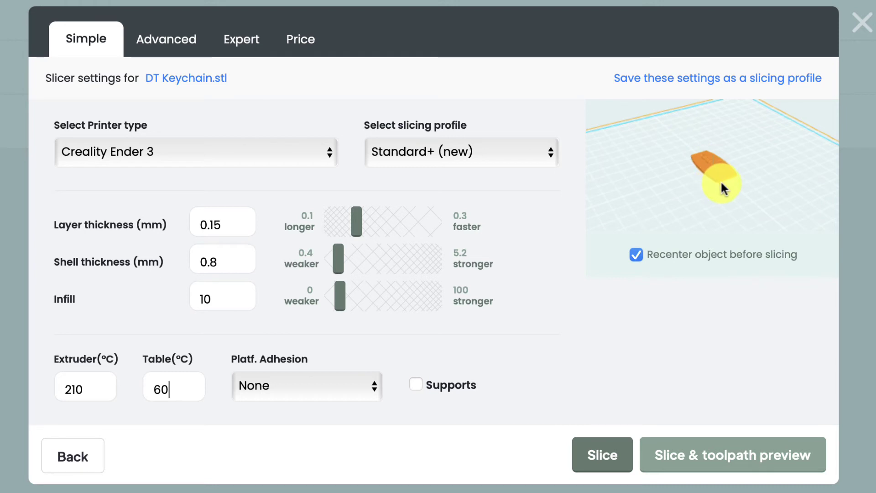
{"action": "left_click_drag", "start_coordinate": [721, 183], "coordinate": [694, 222]}
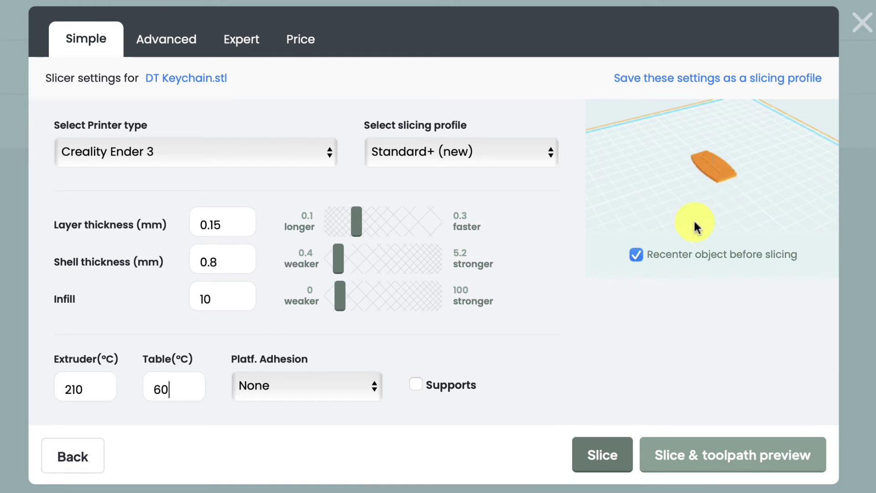
{"action": "left_click", "coordinate": [416, 385]}
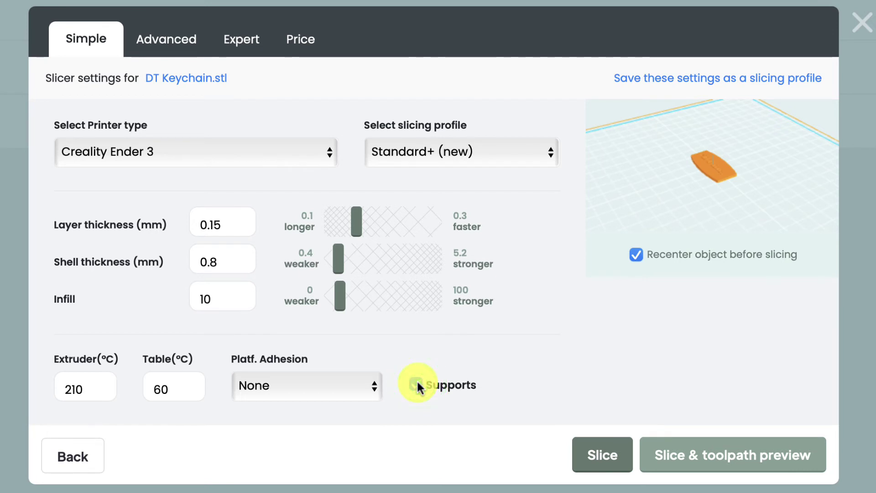
{"action": "left_click", "coordinate": [417, 386]}
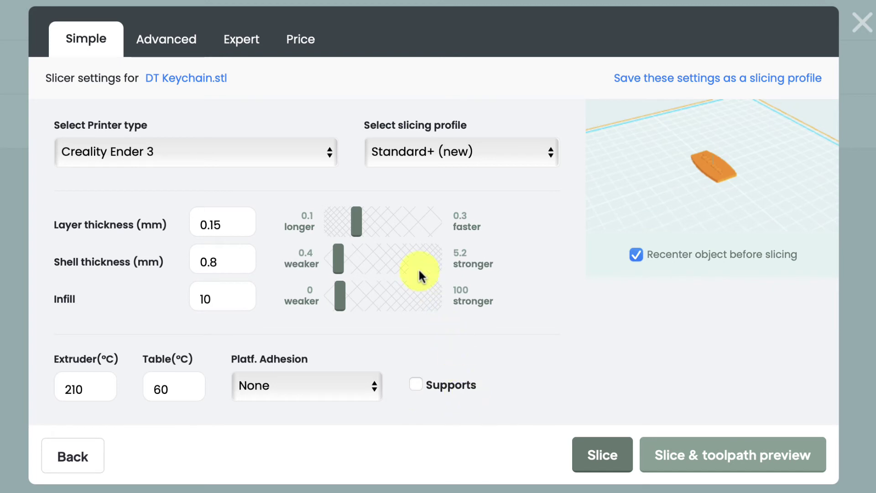
Set shell thickness to 2 mm, layer thickness to 0.1 mm and infill to 33
{"action": "left_click_drag", "start_coordinate": [337, 266], "coordinate": [368, 268]}
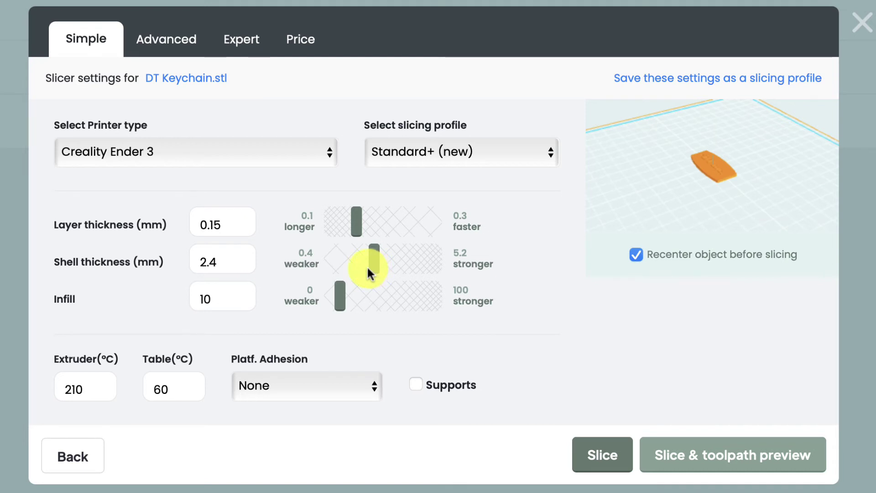
{"action": "left_click_drag", "start_coordinate": [368, 268], "coordinate": [364, 267]}
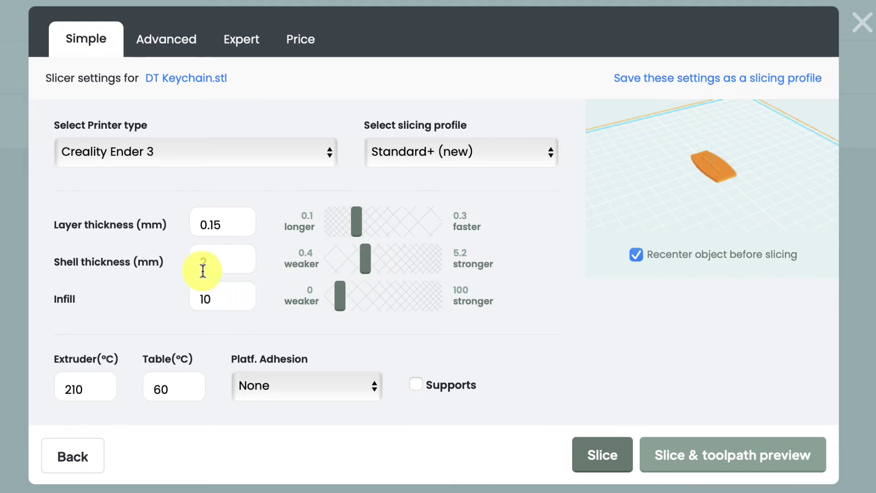
{"action": "left_click", "coordinate": [354, 227]}
{"action": "left_click_drag", "start_coordinate": [354, 226], "coordinate": [327, 220]}
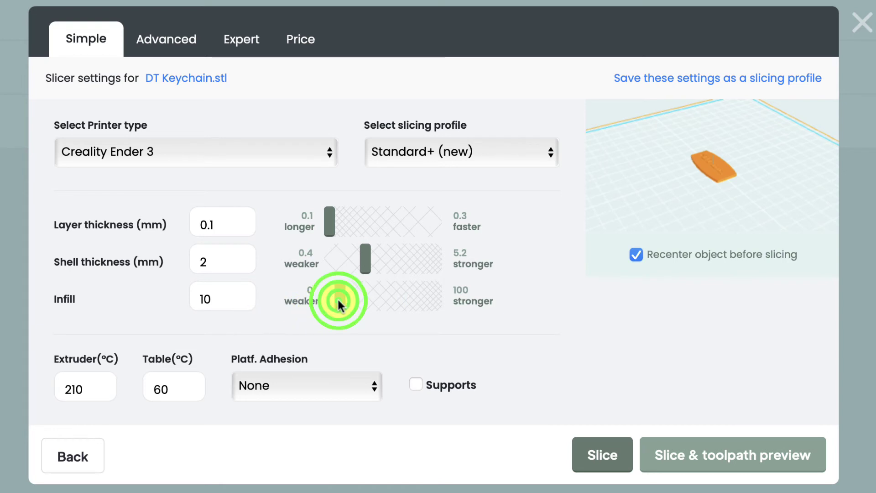
{"action": "left_click_drag", "start_coordinate": [338, 300], "coordinate": [361, 309]}
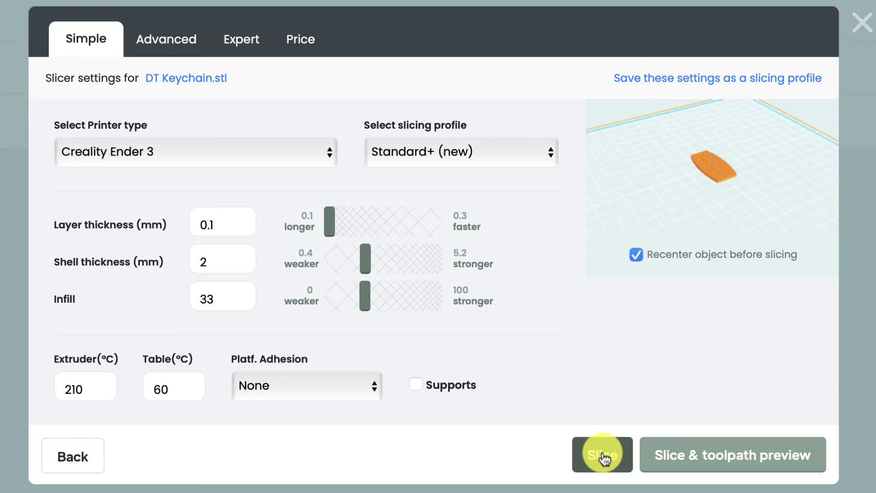
{"action": "left_click", "coordinate": [299, 44]}
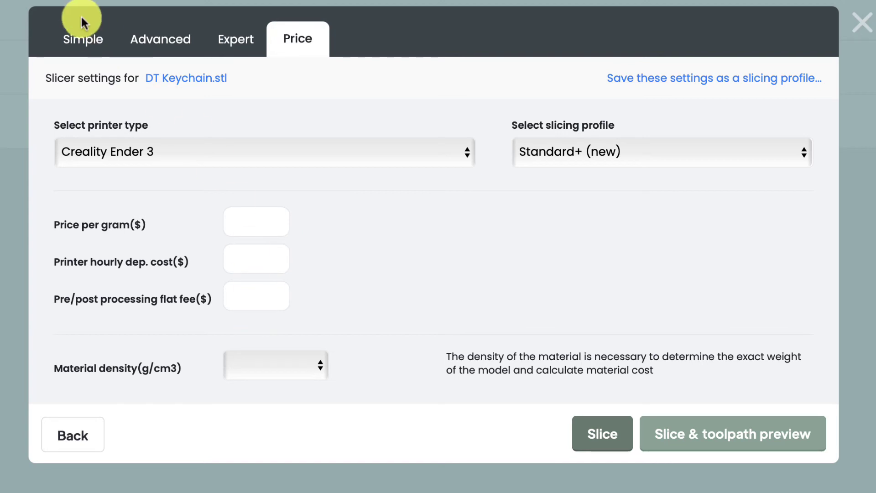
{"action": "left_click", "coordinate": [83, 44]}
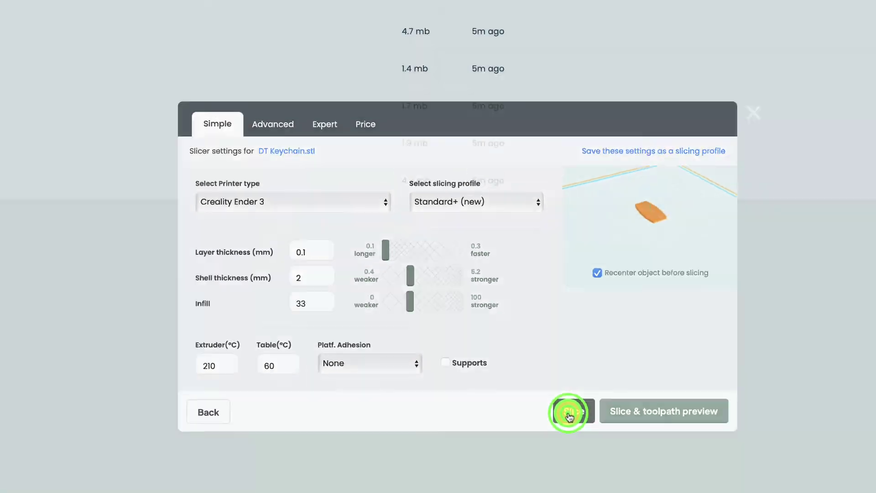
Slice the DT Keychain into a Creality Ender 3 gcode and check its $0.04 cost and 00:16h time
{"action": "left_click", "coordinate": [596, 456]}
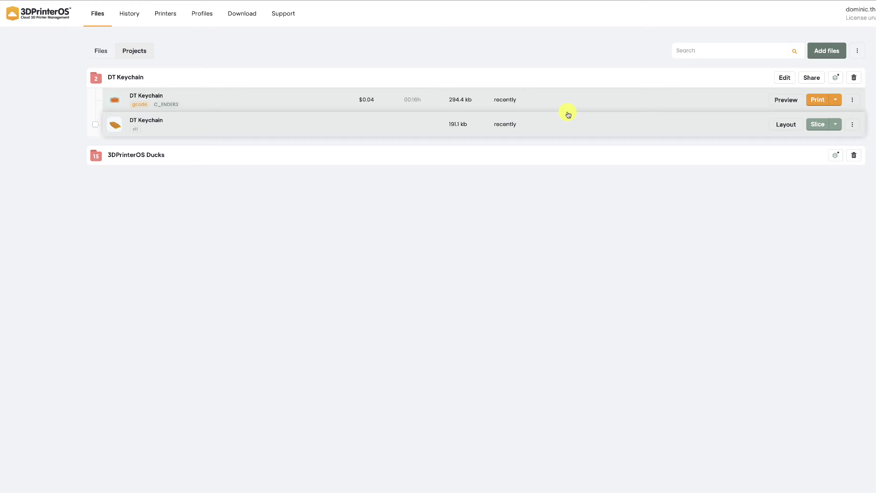
{"action": "mouse_move", "coordinate": [130, 108]}
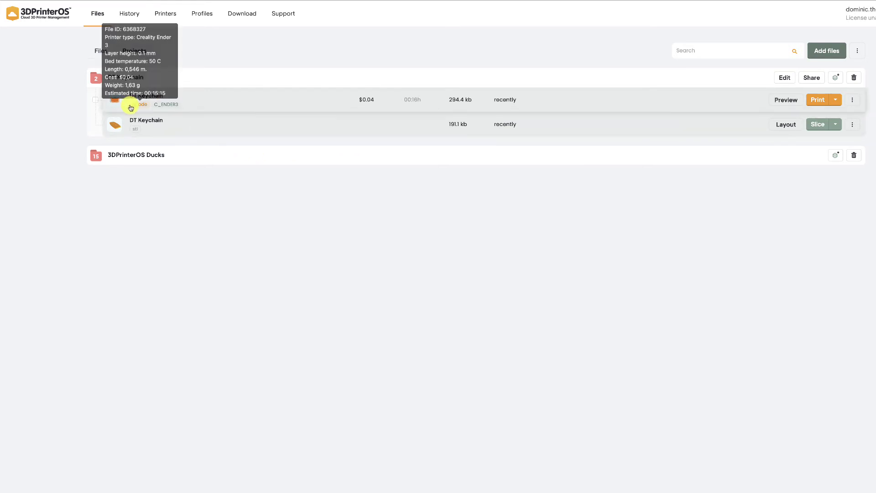
{"action": "mouse_move", "coordinate": [137, 131]}
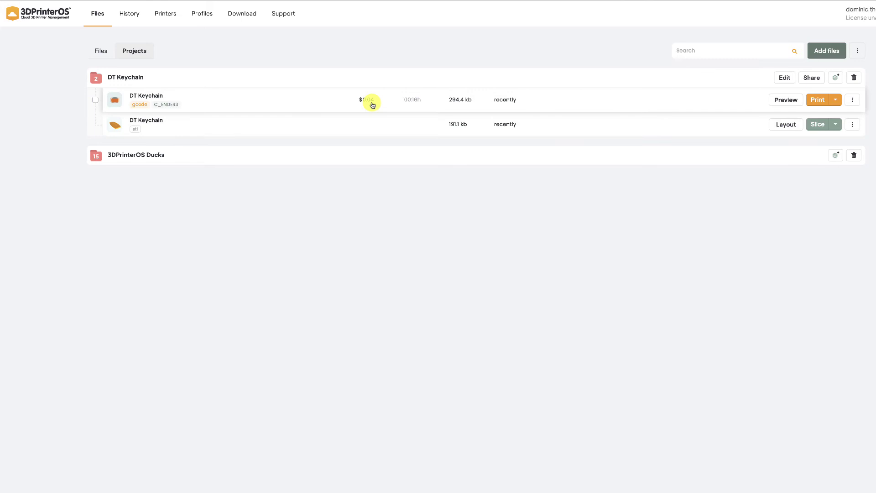
{"action": "mouse_move", "coordinate": [416, 105]}
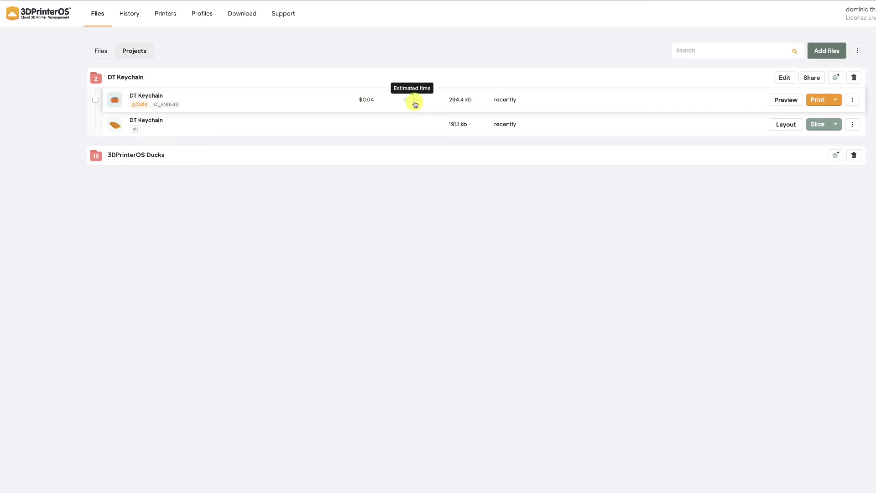
Target printer BB477-1-CR20Pro for the DT Keychain gcode with the note 'IS2200 - 10am' plus the student's name
{"action": "left_click", "coordinate": [825, 102]}
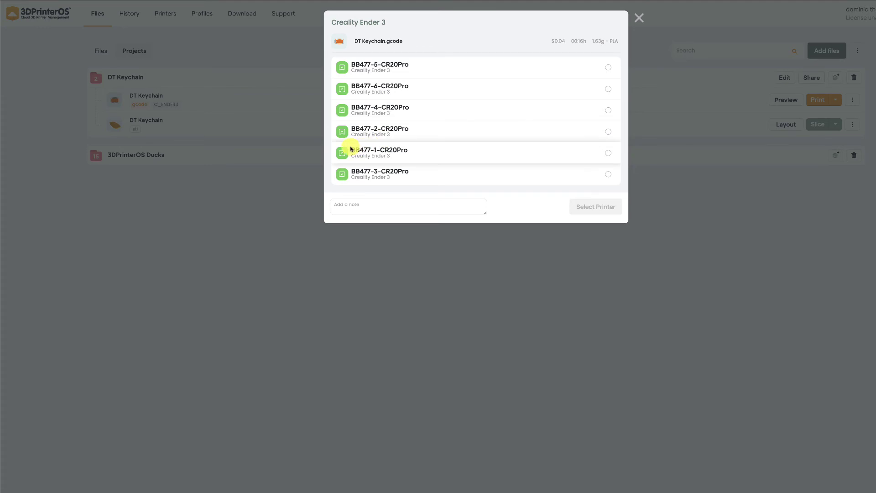
{"action": "left_click", "coordinate": [342, 152]}
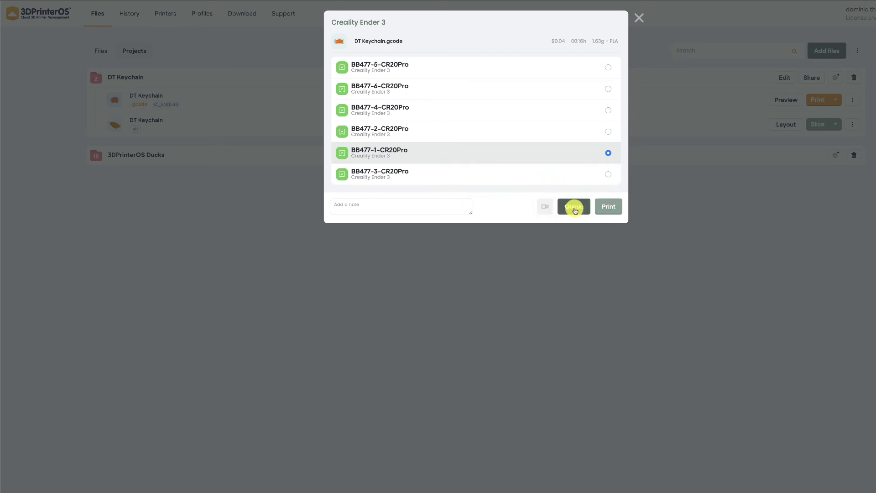
{"action": "left_click", "coordinate": [430, 205]}
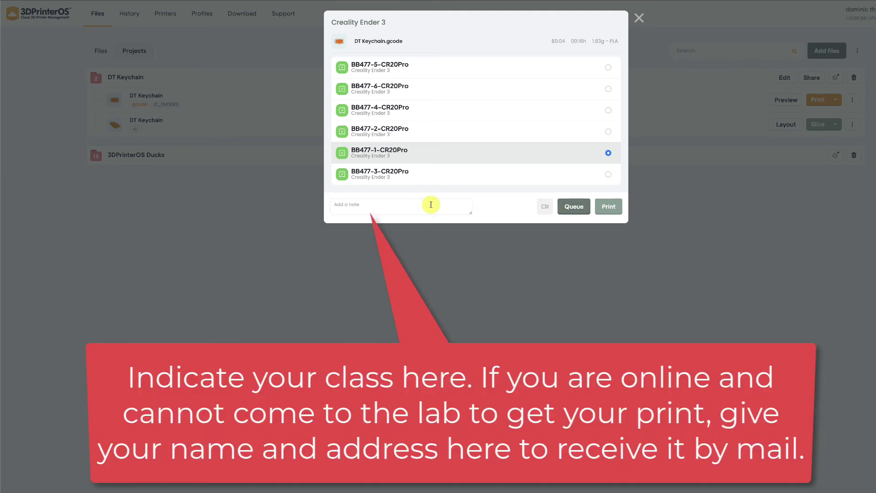
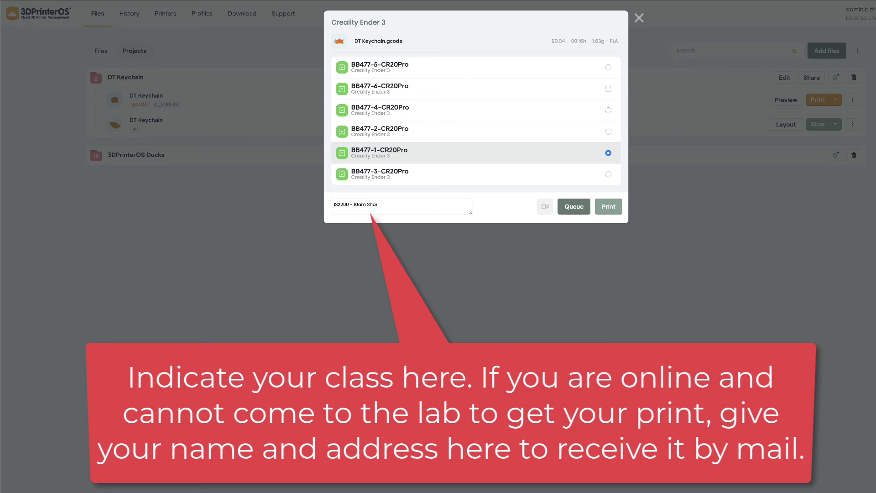
{"action": "key", "text": "BackSpace"}
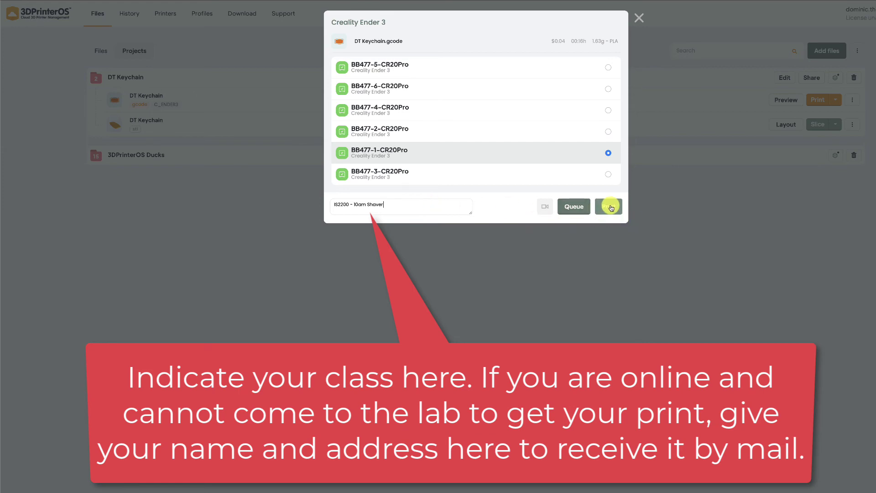
Start the DT Keychain job on BB477-1-CR20Pro and screenshot its heating status
{"action": "left_click", "coordinate": [610, 206]}
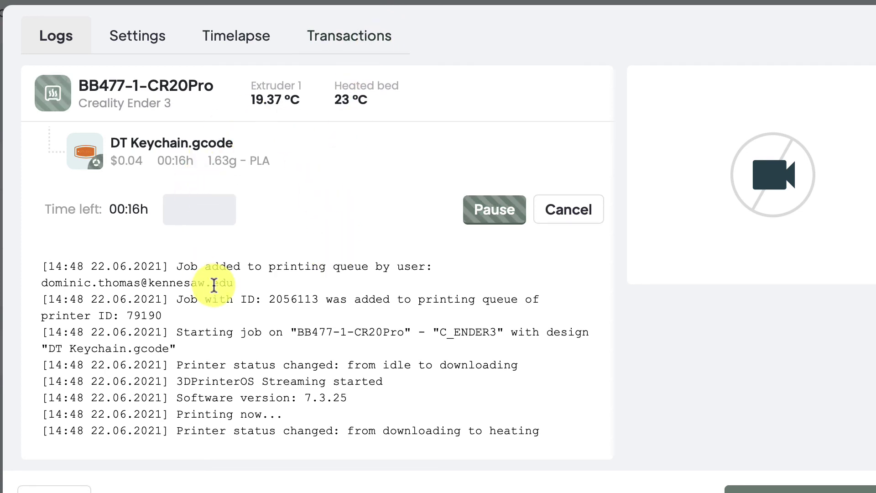
{"action": "key", "text": "super+shift+4"}
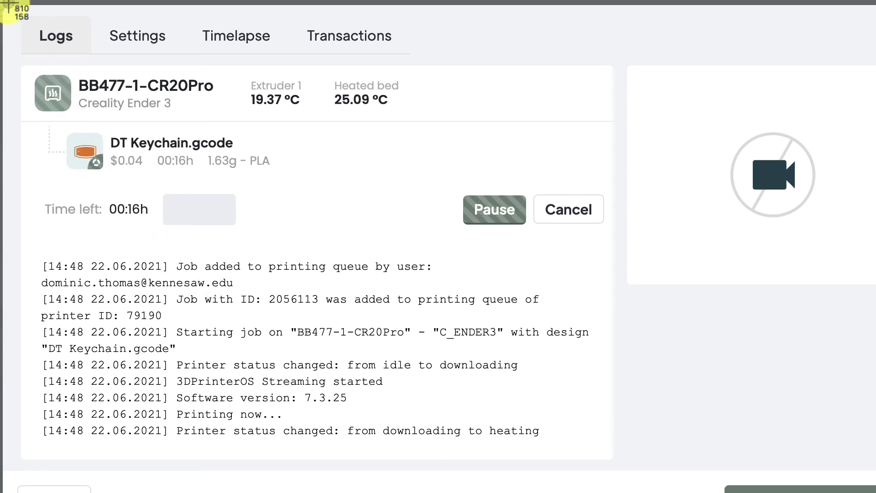
{"action": "key", "text": "Escape"}
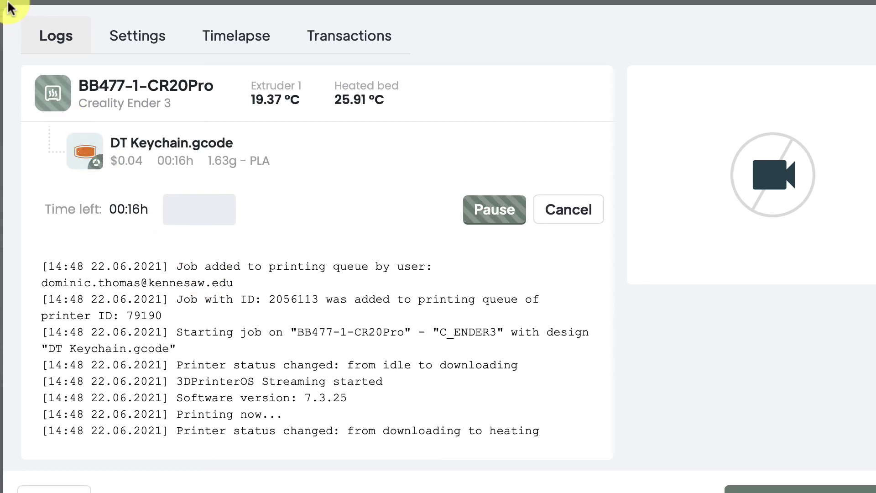